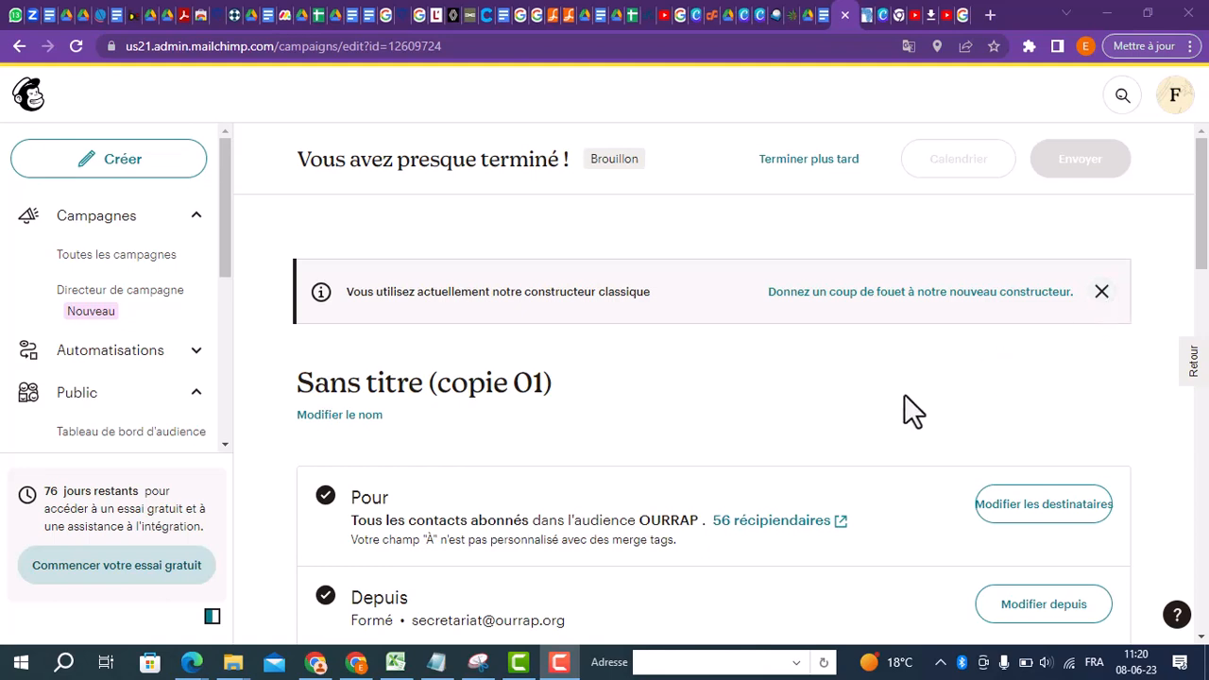
Rename the campaign as "Ourrap_Newsletter1_230608_V0" and save the new name.
scroll(852, 406, down, 1)
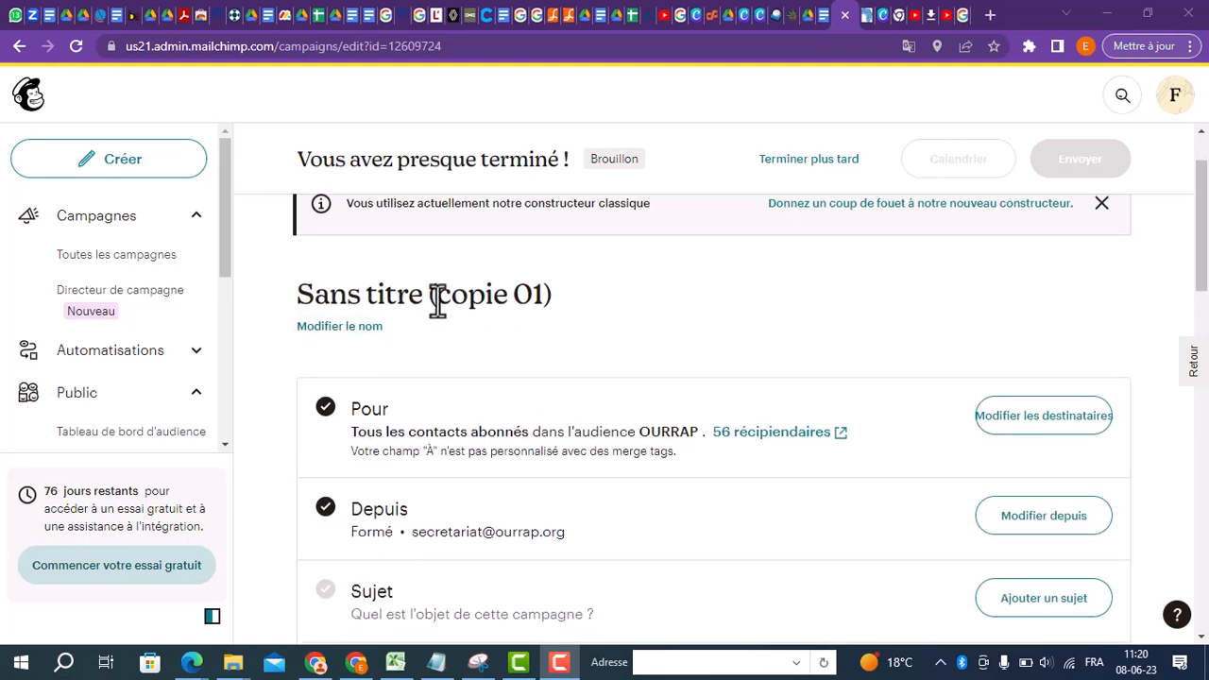
click(340, 330)
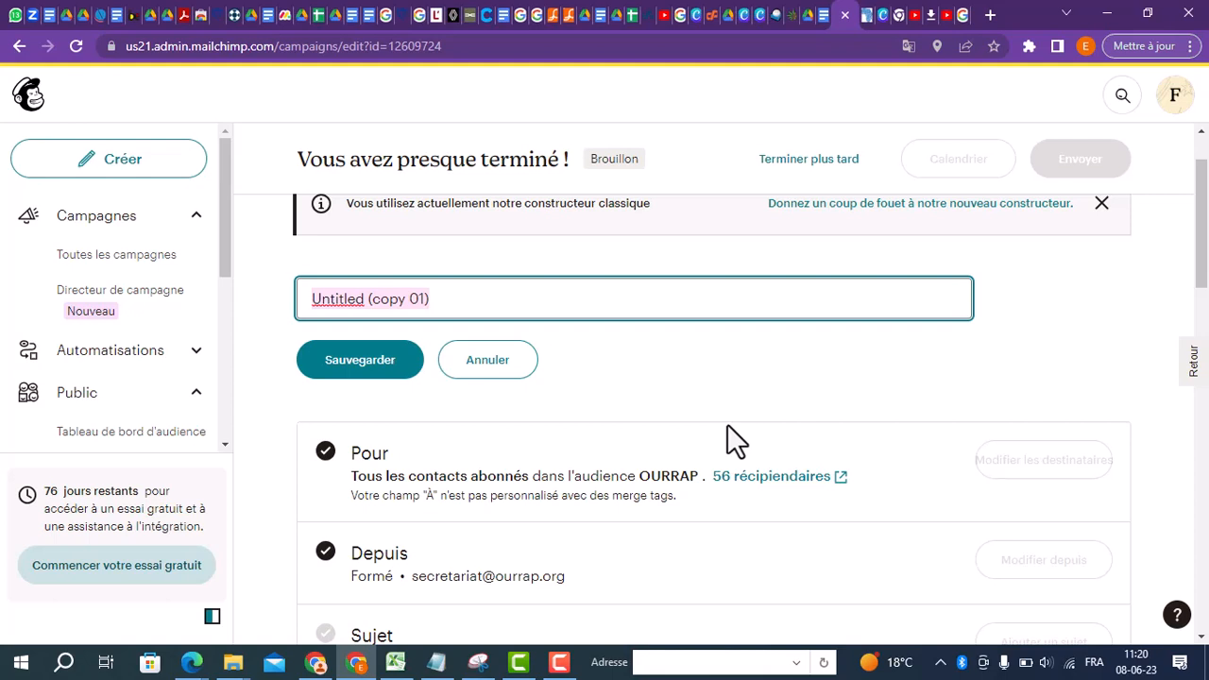
text(_)
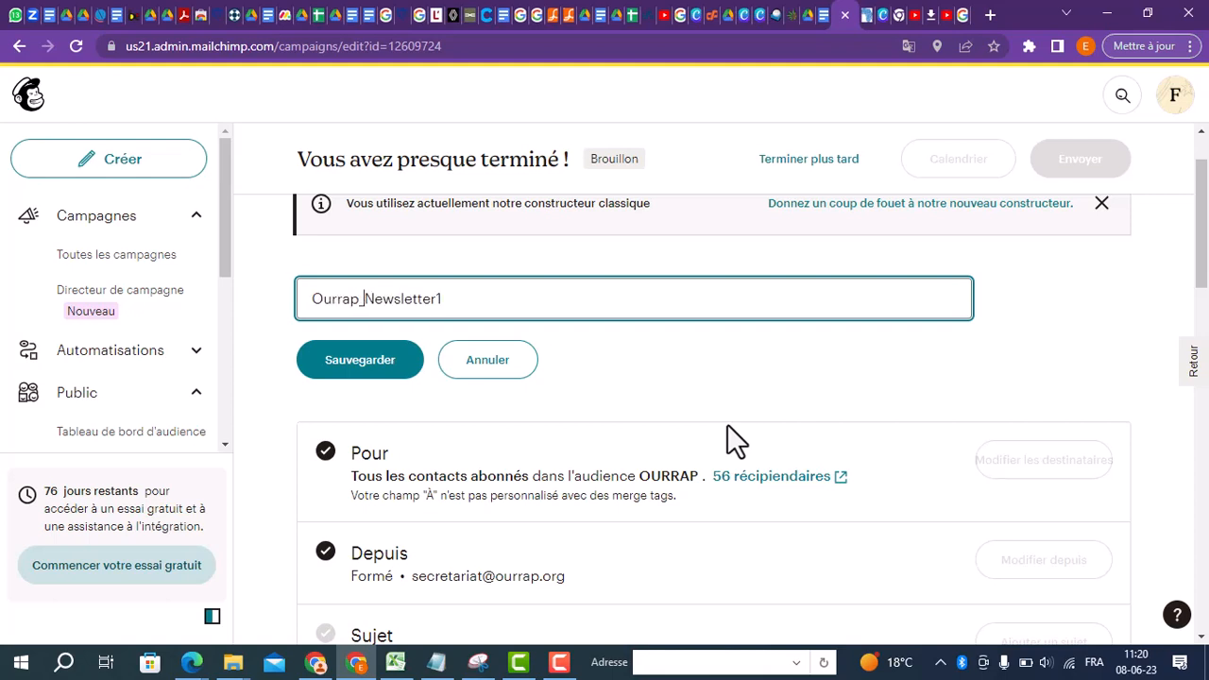
key(Right)
key(Right)
key(Right)
key(Right)
key(Right)
key(Right)
key(Right)
key(Right)
key(Right)
key(Right)
key(Right)
text(23)
text(0608_ V0)
click(359, 364)
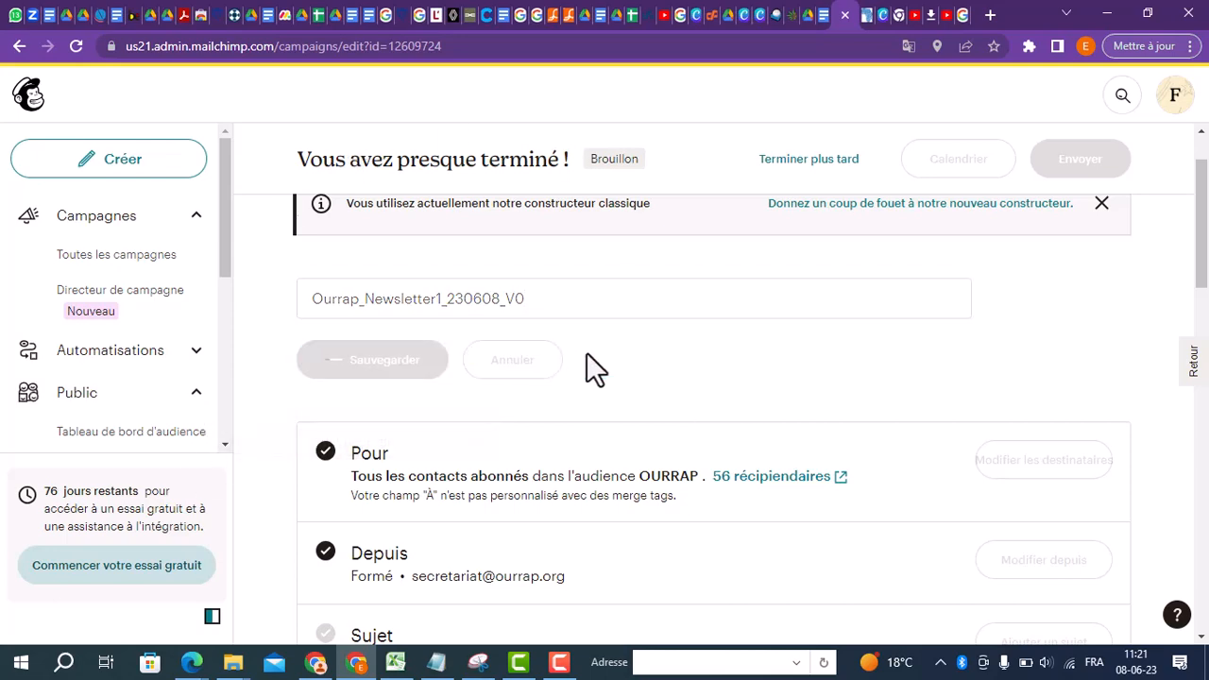
Edit the campaign's recipients and restrict them to the TEST tag of the OURRAP audience.
scroll(587, 354, down, 1)
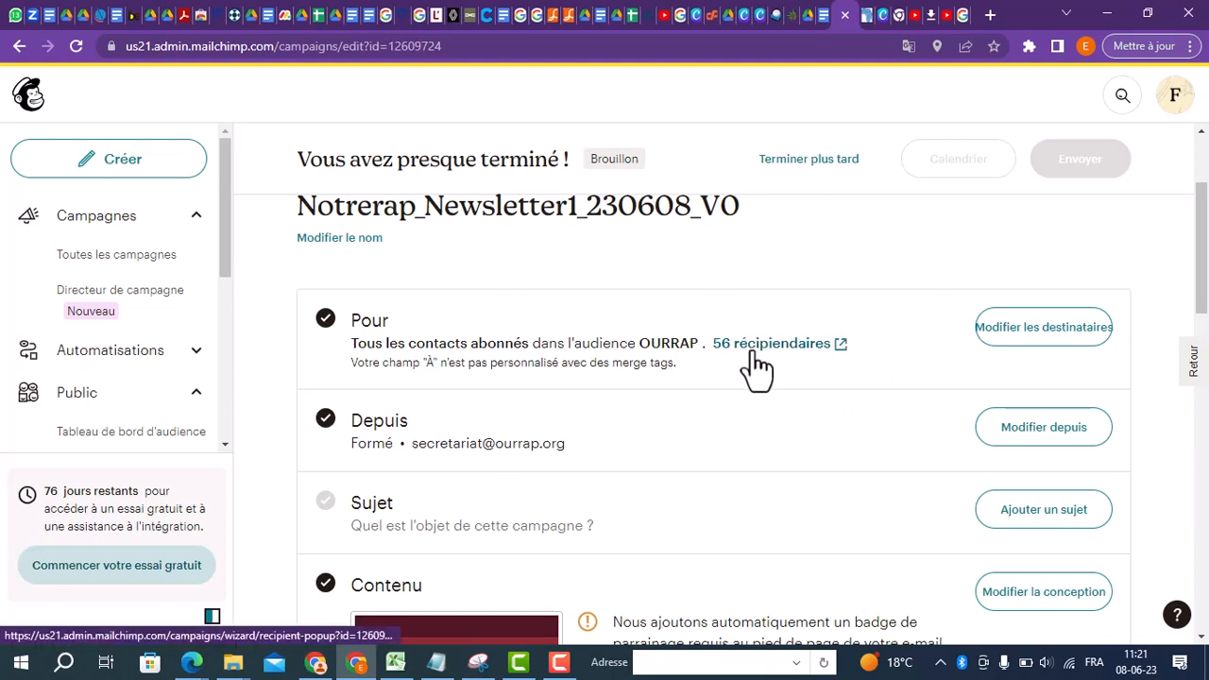
click(1008, 362)
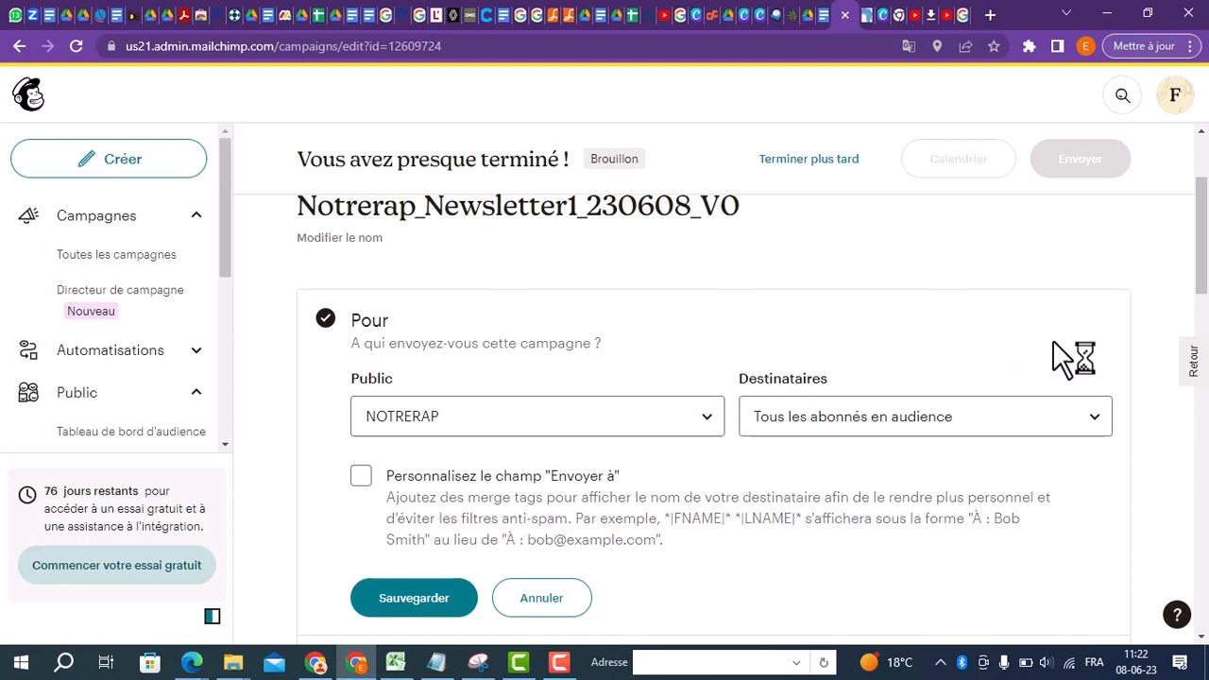
click(1076, 430)
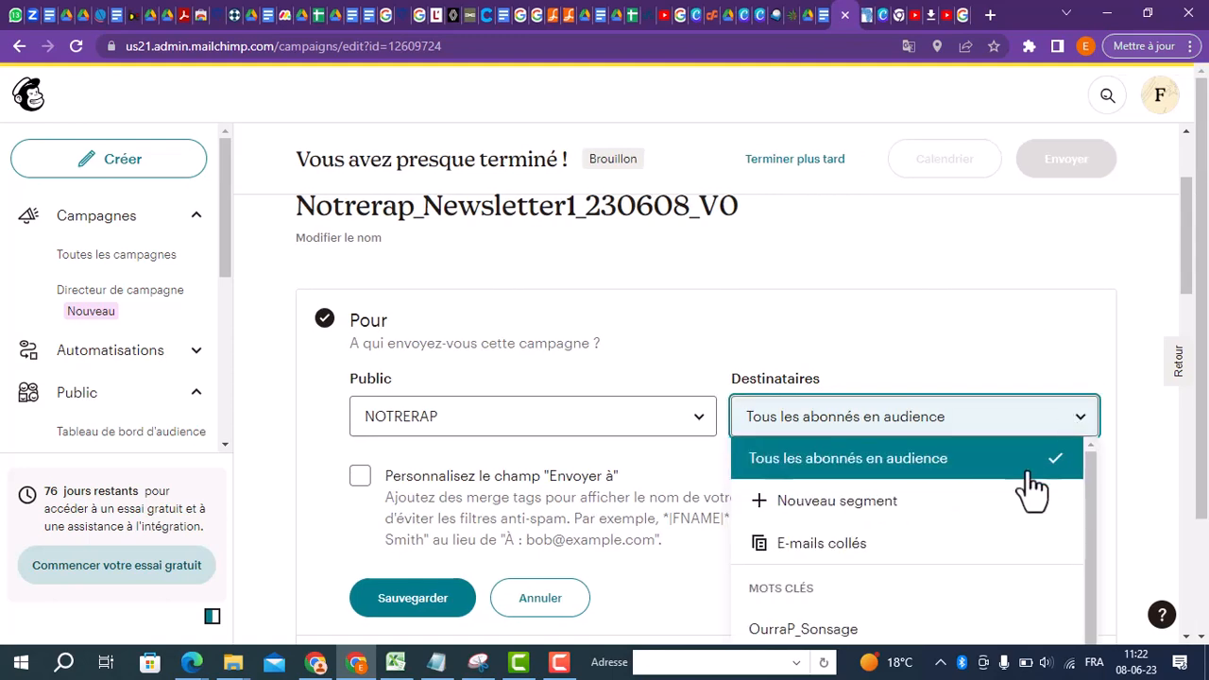
scroll(992, 489, down, 1)
scroll(992, 490, down, 1)
click(860, 612)
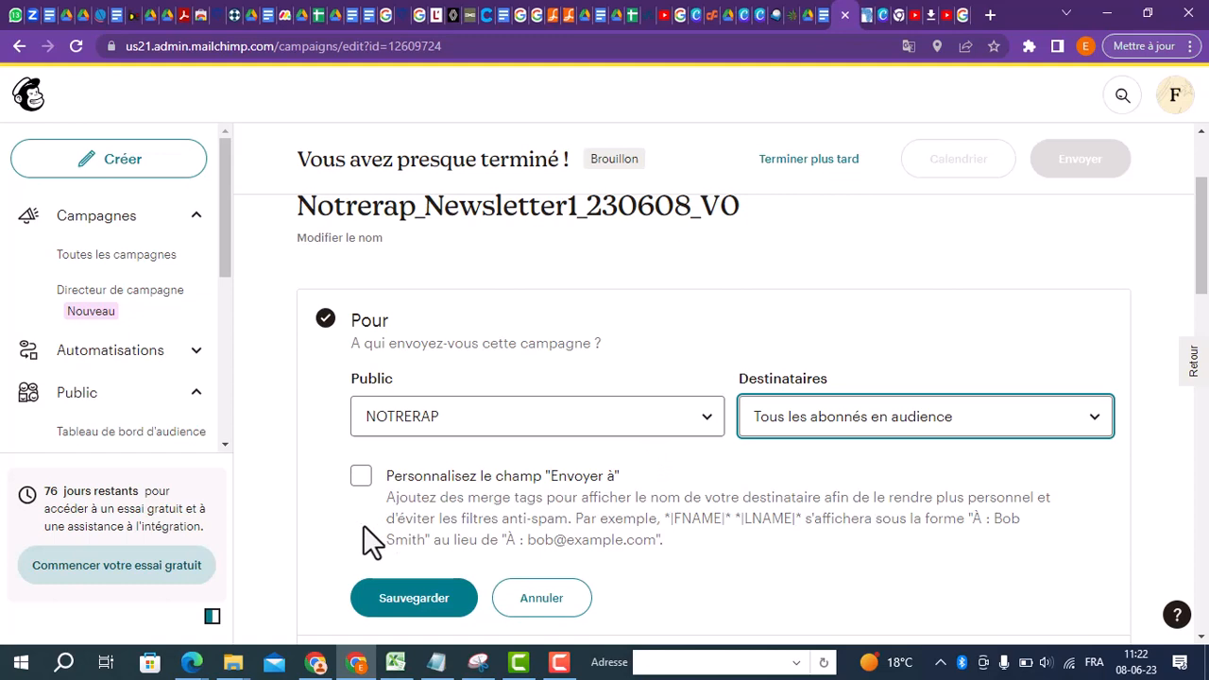
Personalize the "To" field with the *|FNAME|* *|LNAME|* merge tags and save the recipient settings.
click(361, 480)
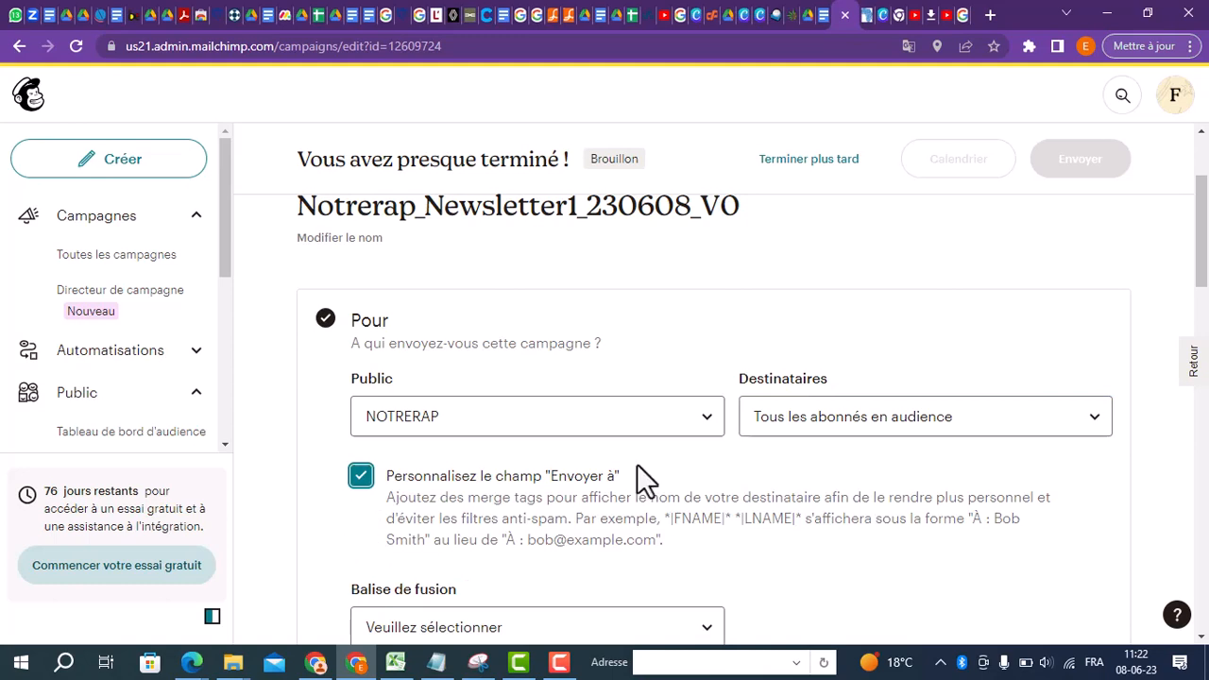
scroll(655, 455, down, 1)
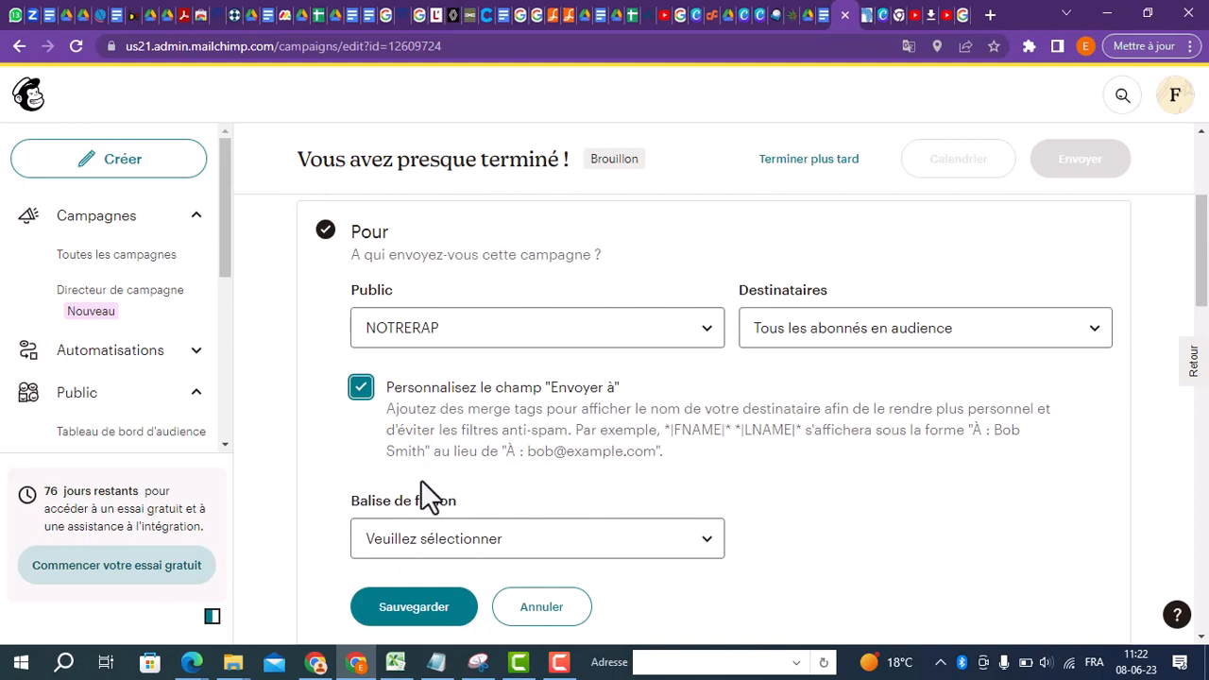
scroll(420, 480, down, 1)
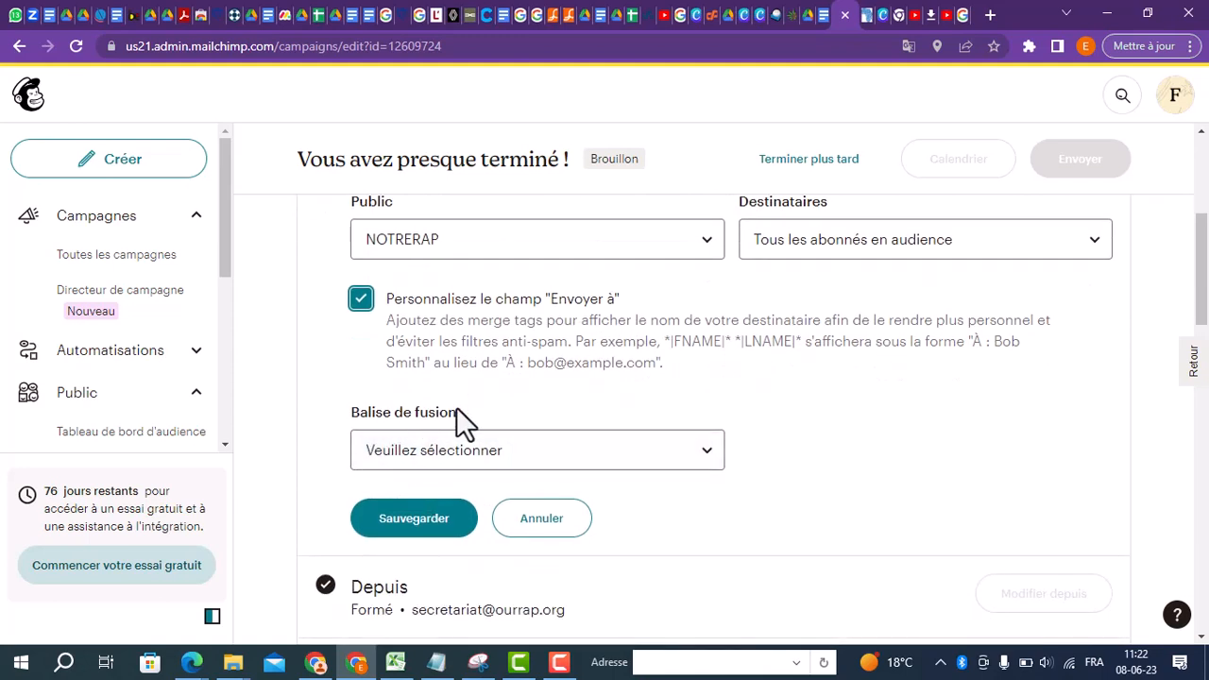
click(676, 463)
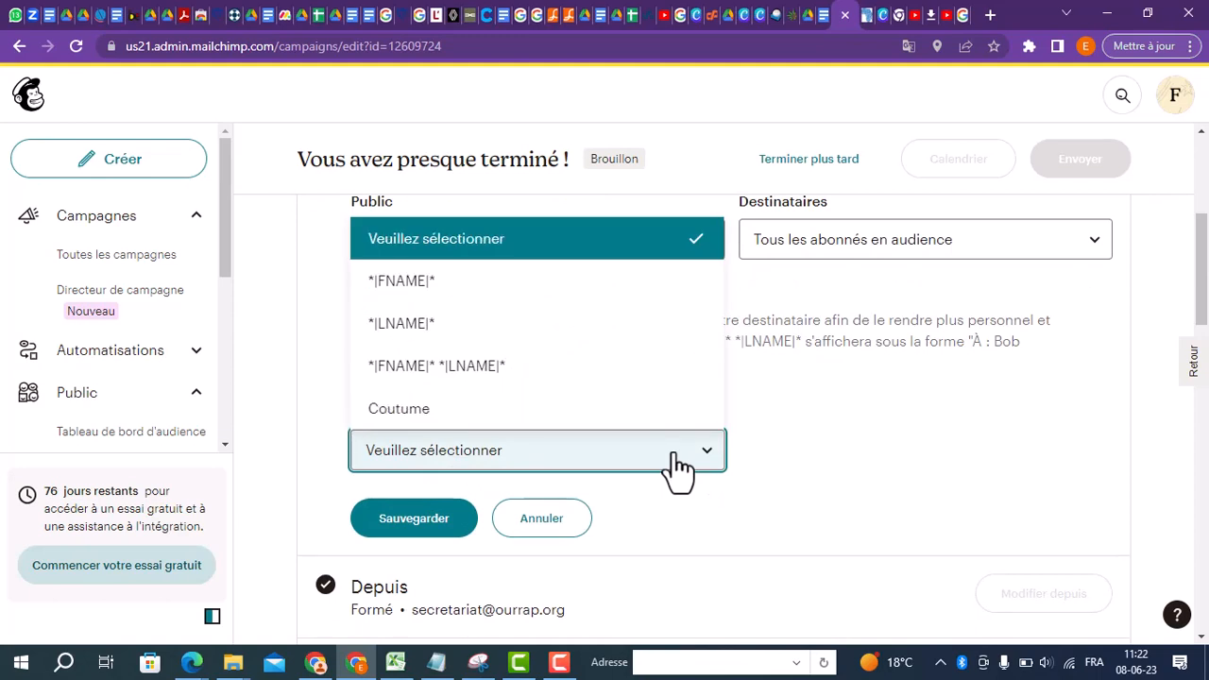
click(508, 368)
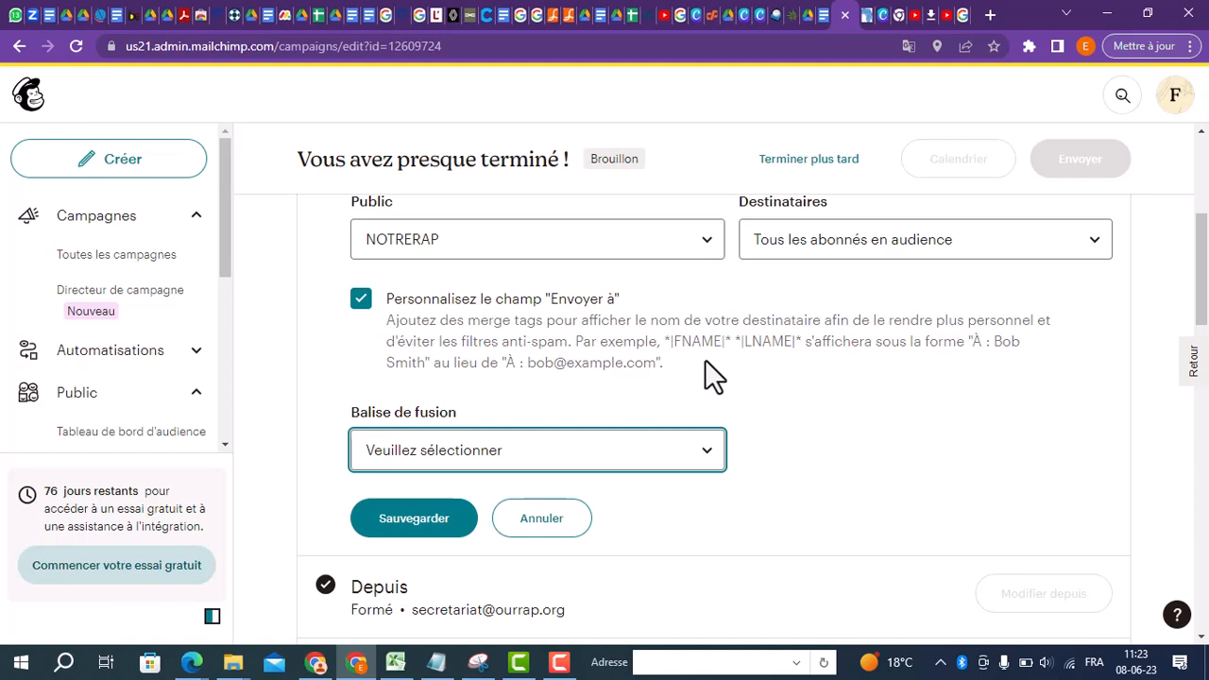
click(450, 527)
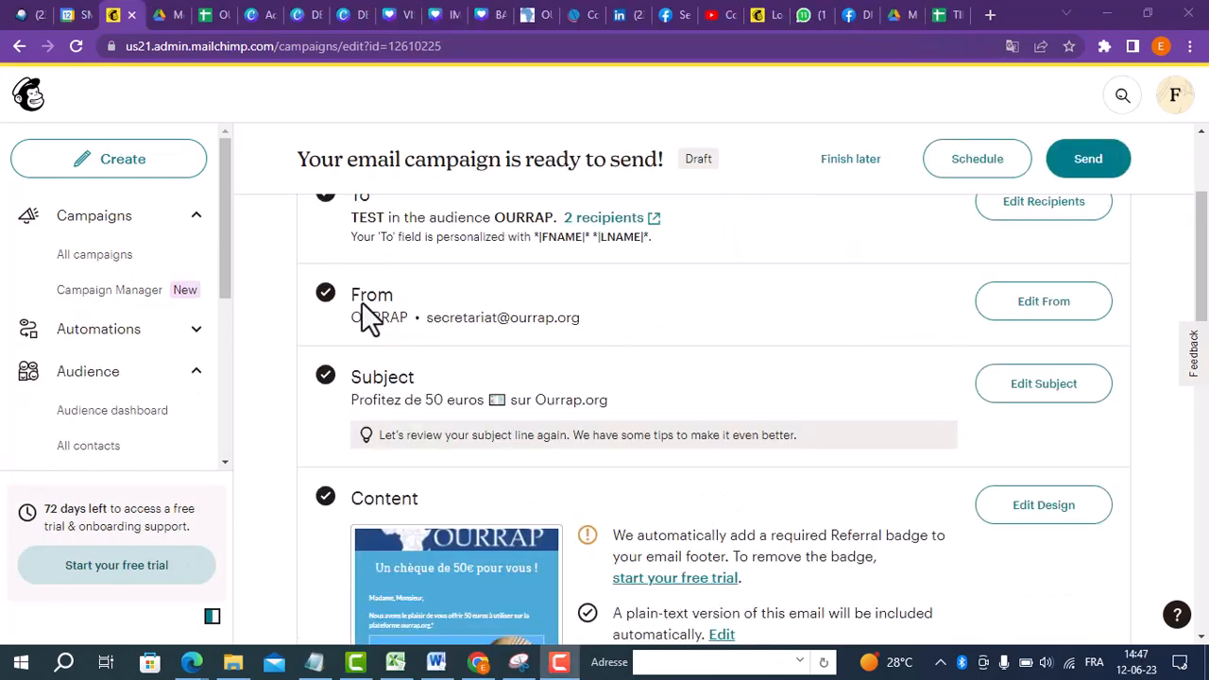
Open the campaign's From section and review the sender name and email address.
click(1017, 301)
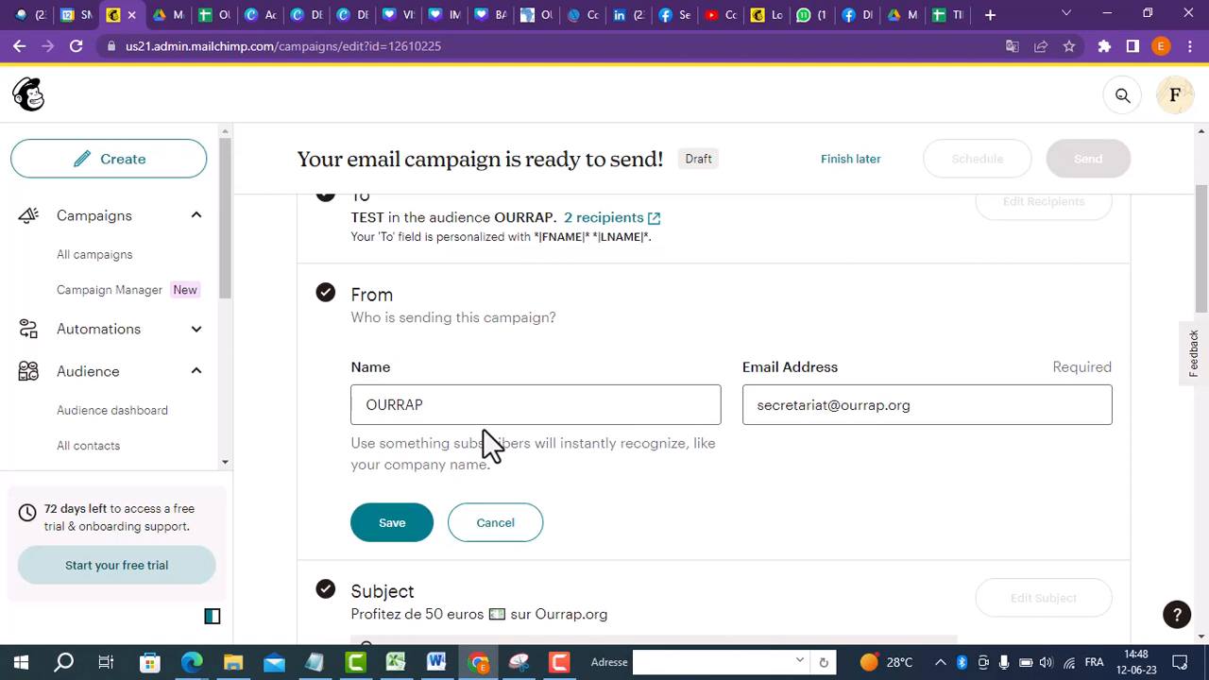
click(481, 406)
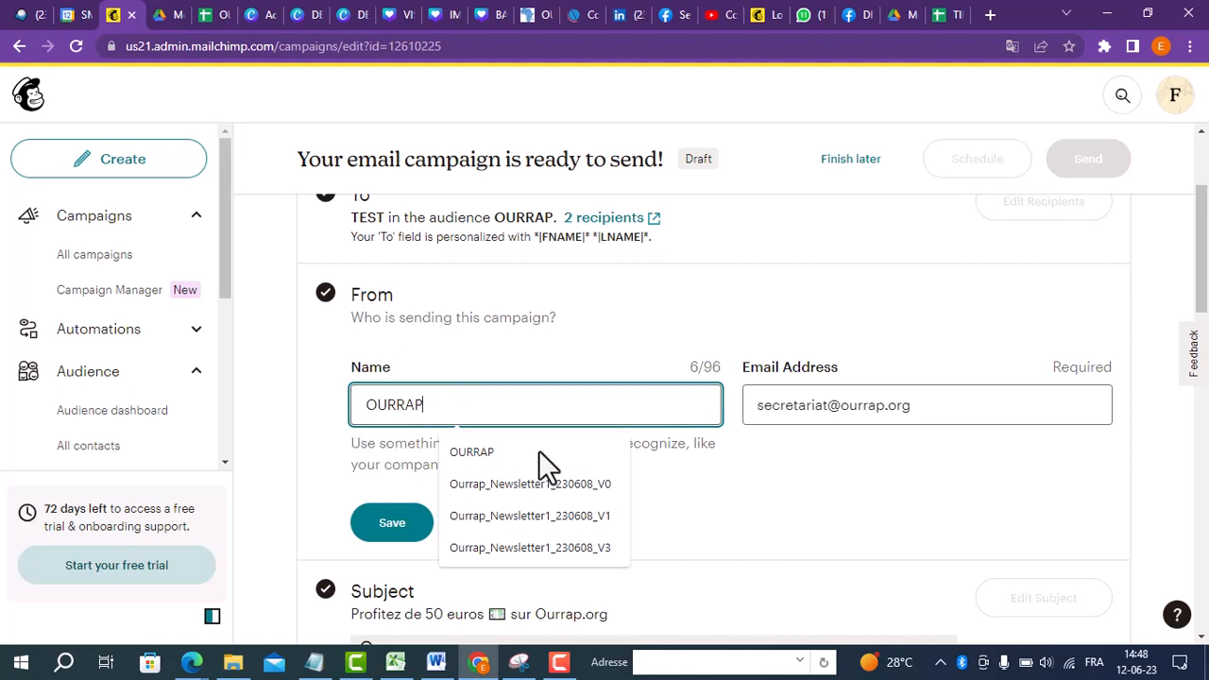
click(918, 403)
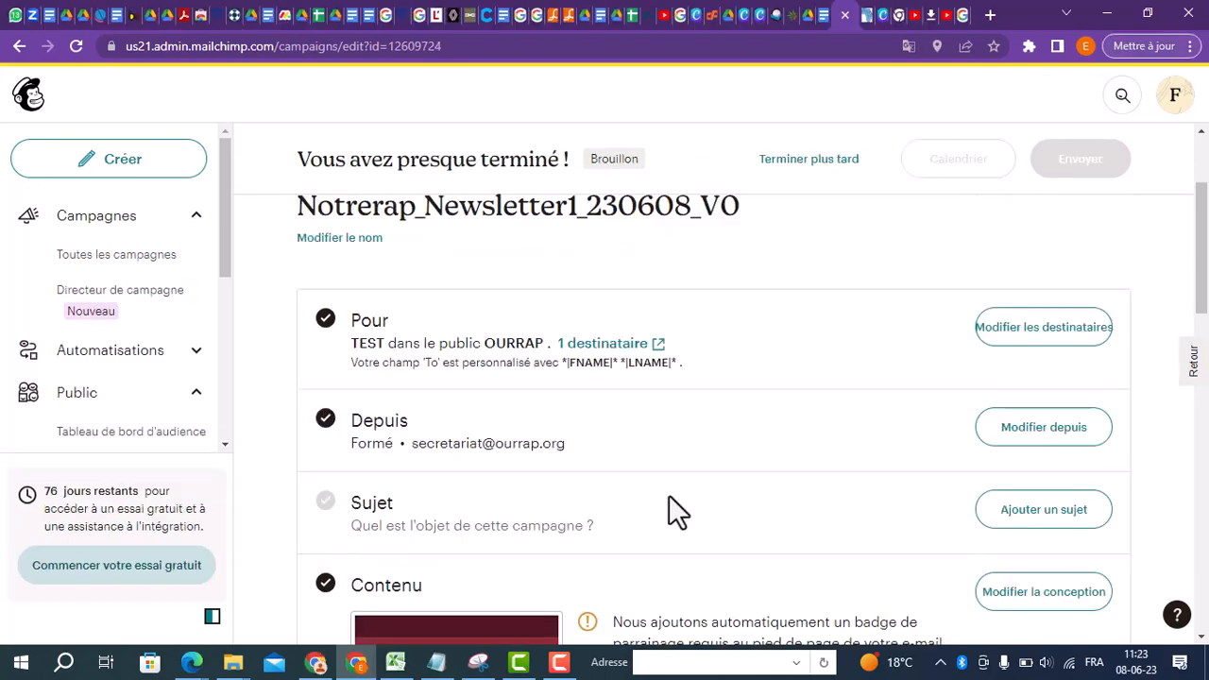
Add a subject to the campaign by pasting the copied line "Objet : Profitez de 50 euros sur Ourrap.org".
scroll(669, 495, down, 1)
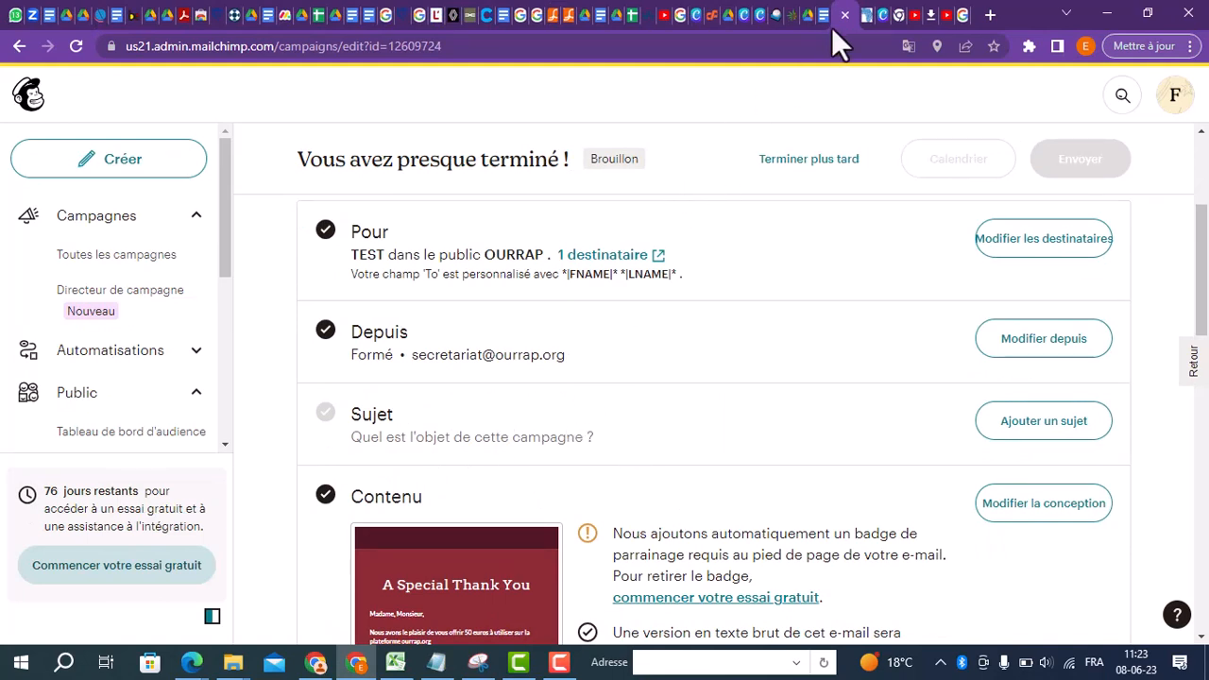
click(1072, 431)
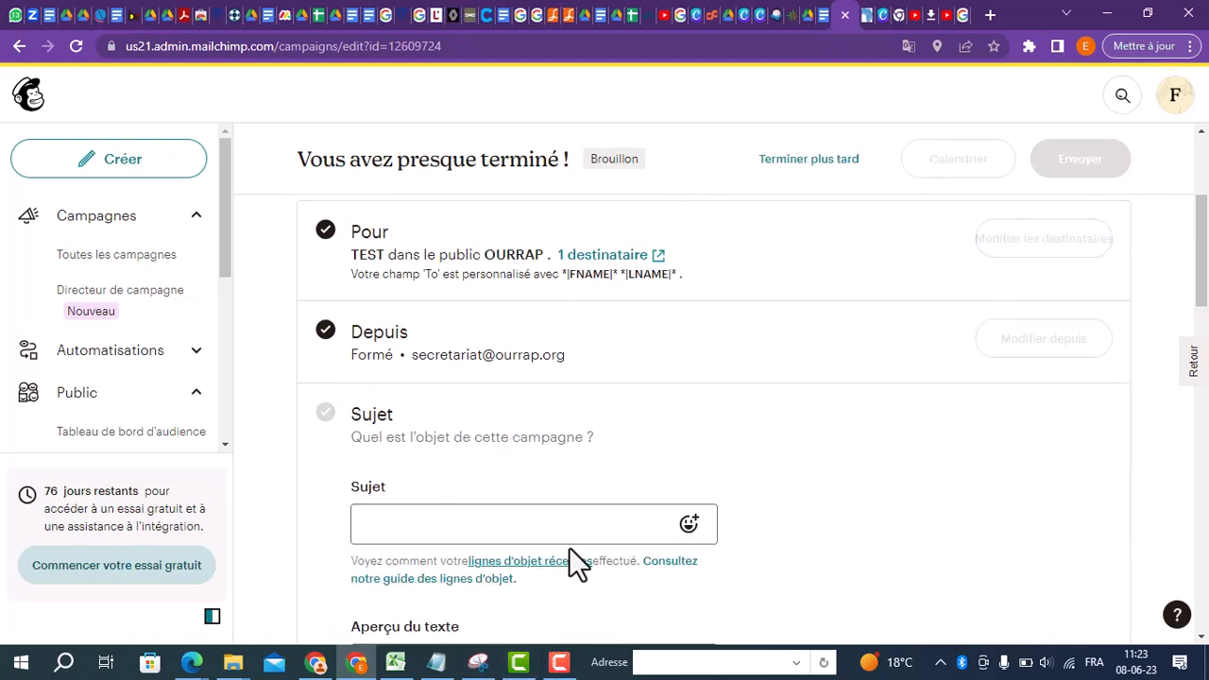
click(570, 523)
key(ctrl+v)
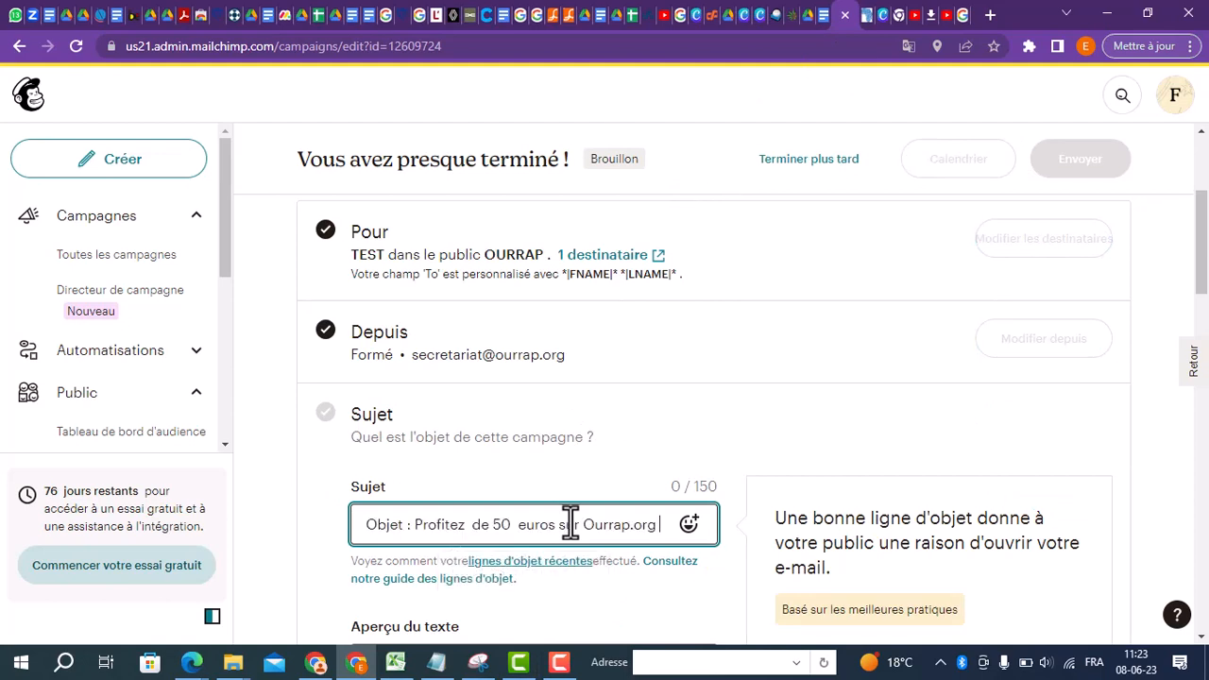
Remove the "Objet :" prefix from the subject so that it starts with "Profitez".
click(413, 525)
key(BackSpace)
key(BackSpace)
key(BackSpace)
key(BackSpace)
key(BackSpace)
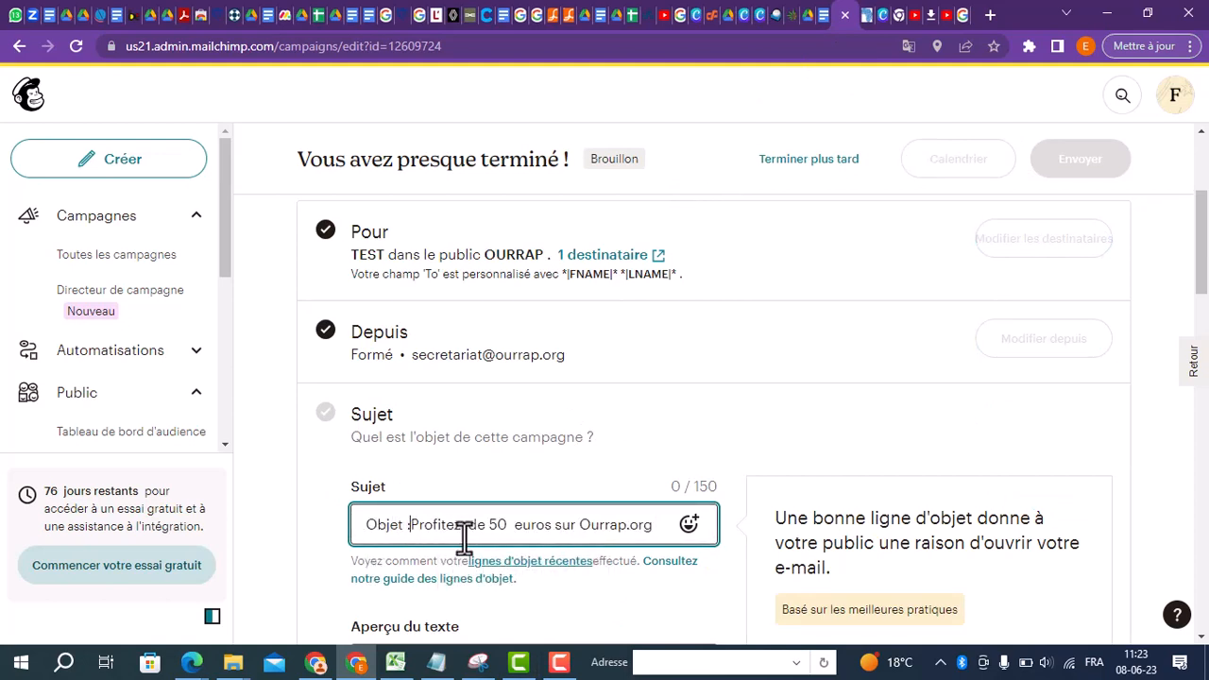
key(BackSpace)
key(BackSpace)
key(BackSpace)
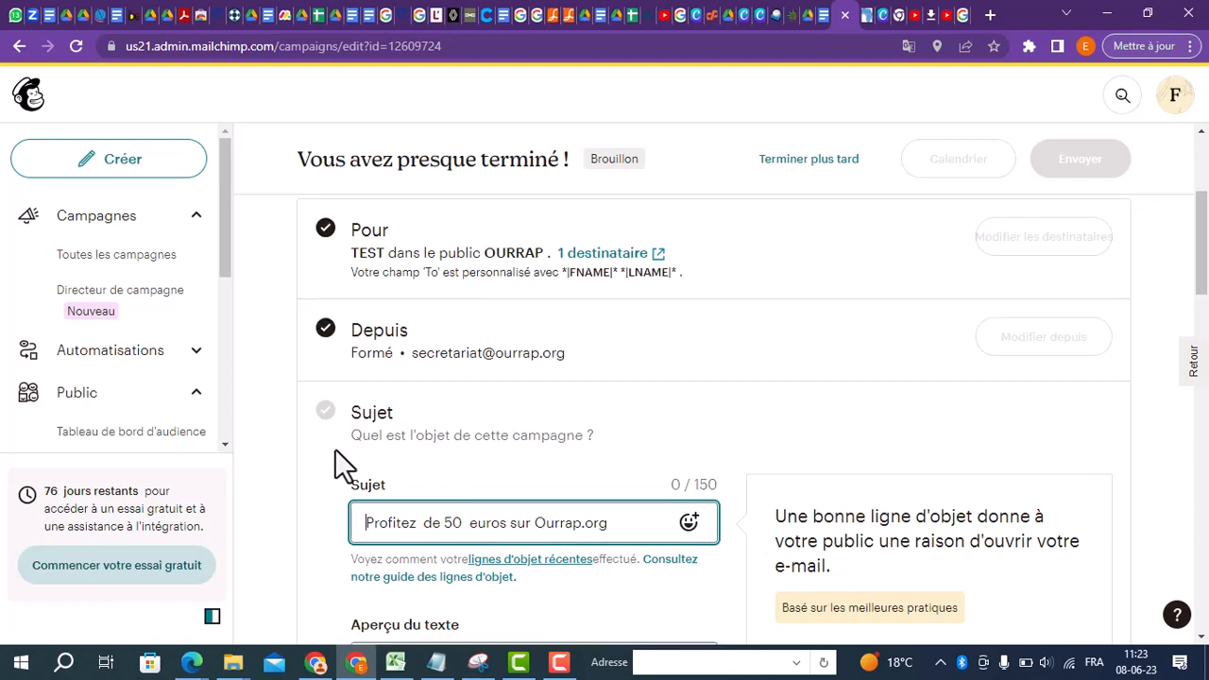
Search the subject line's emoji picker for "Billet".
scroll(335, 452, down, 1)
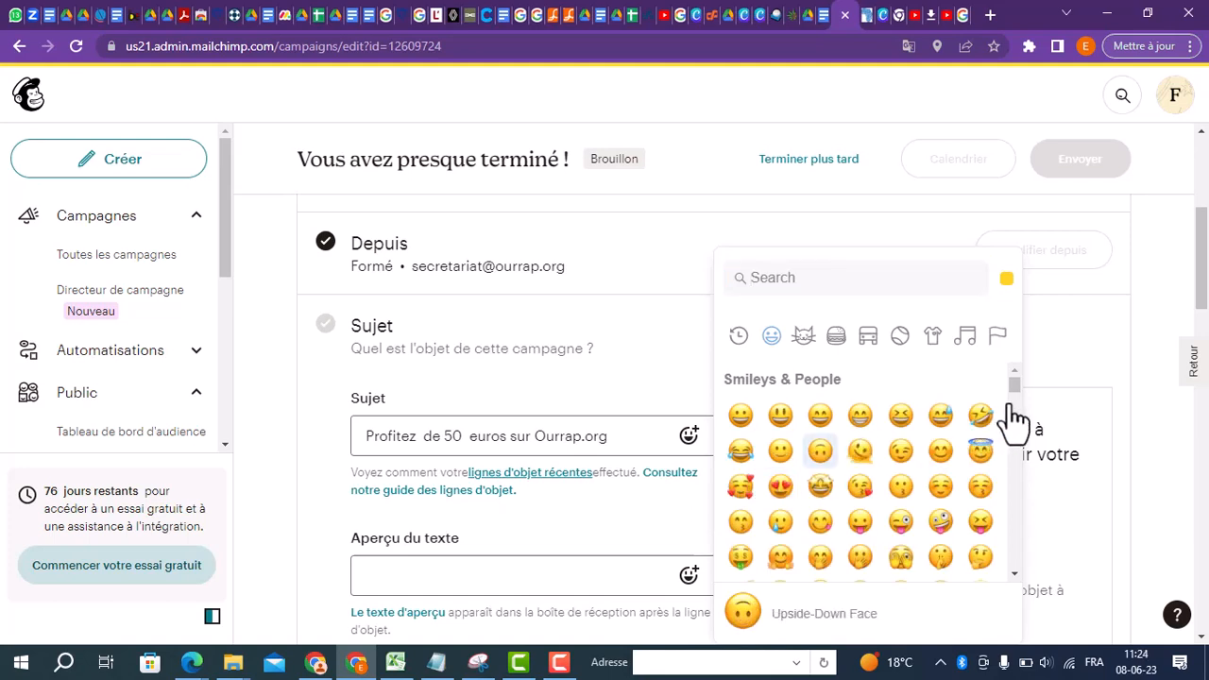
scroll(1012, 418, down, 5)
click(776, 277)
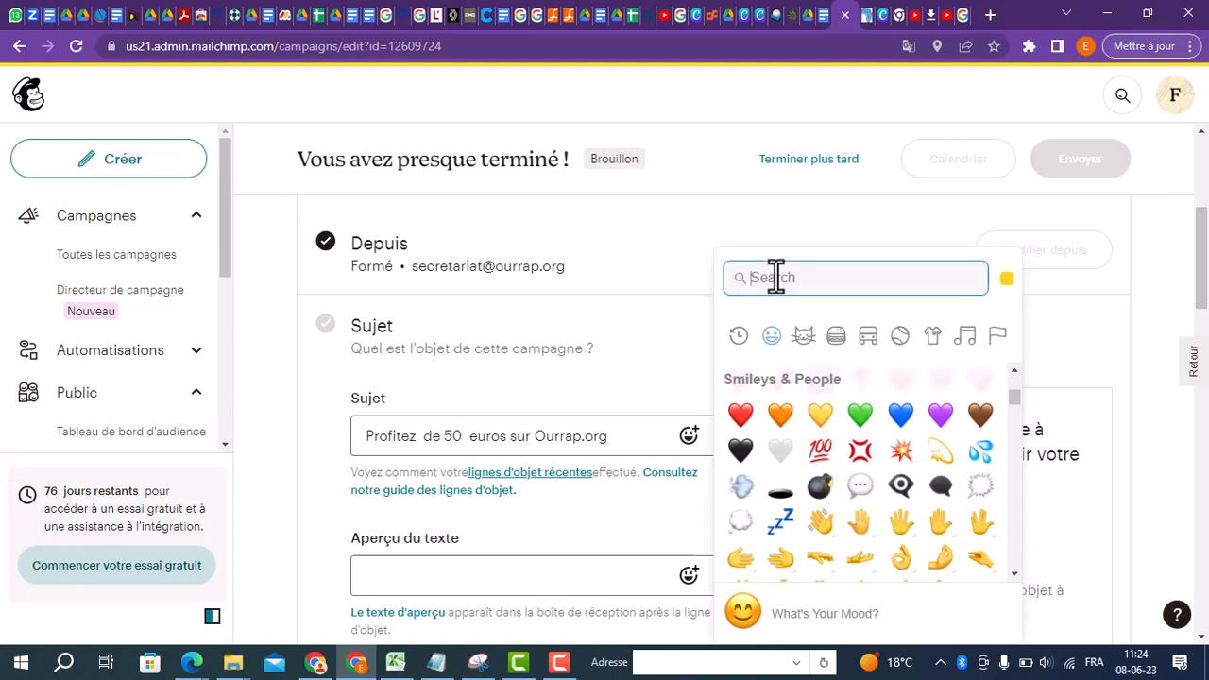
text(Bille)
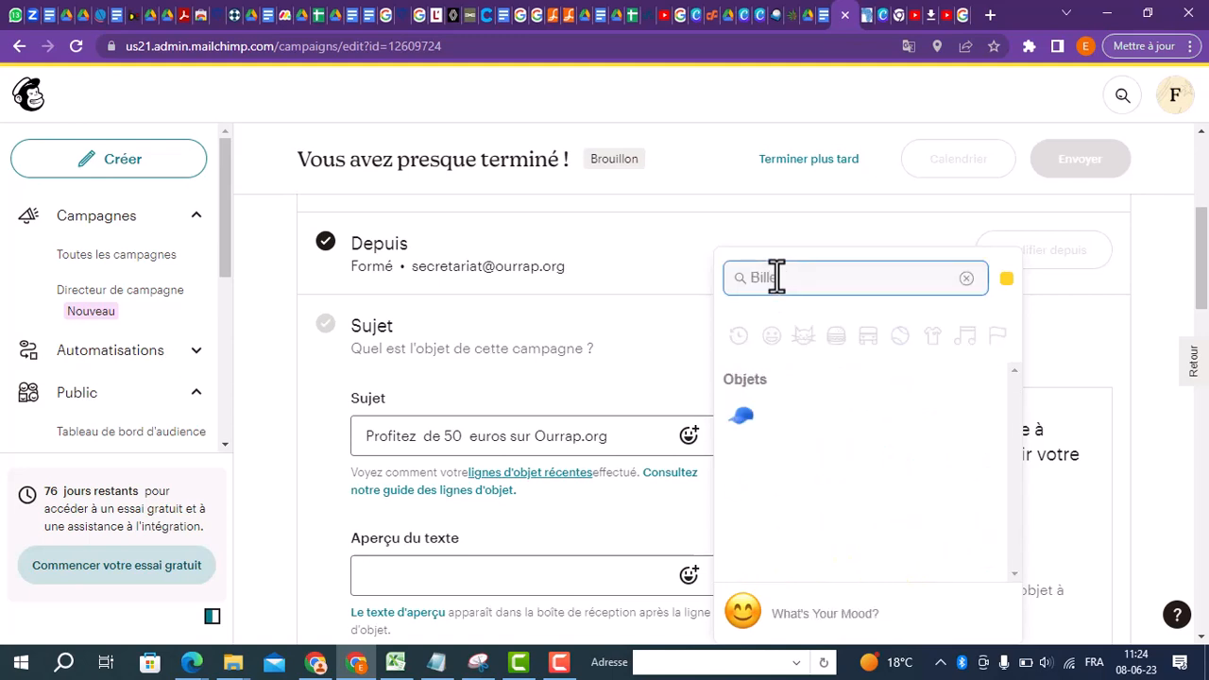
text(t)
Replace the emoji search with "doll" and insert the Dollar banknote emoji at the end of the subject line.
key(BackSpace)
key(BackSpace)
key(BackSpace)
key(BackSpace)
key(BackSpace)
key(BackSpace)
text(doll)
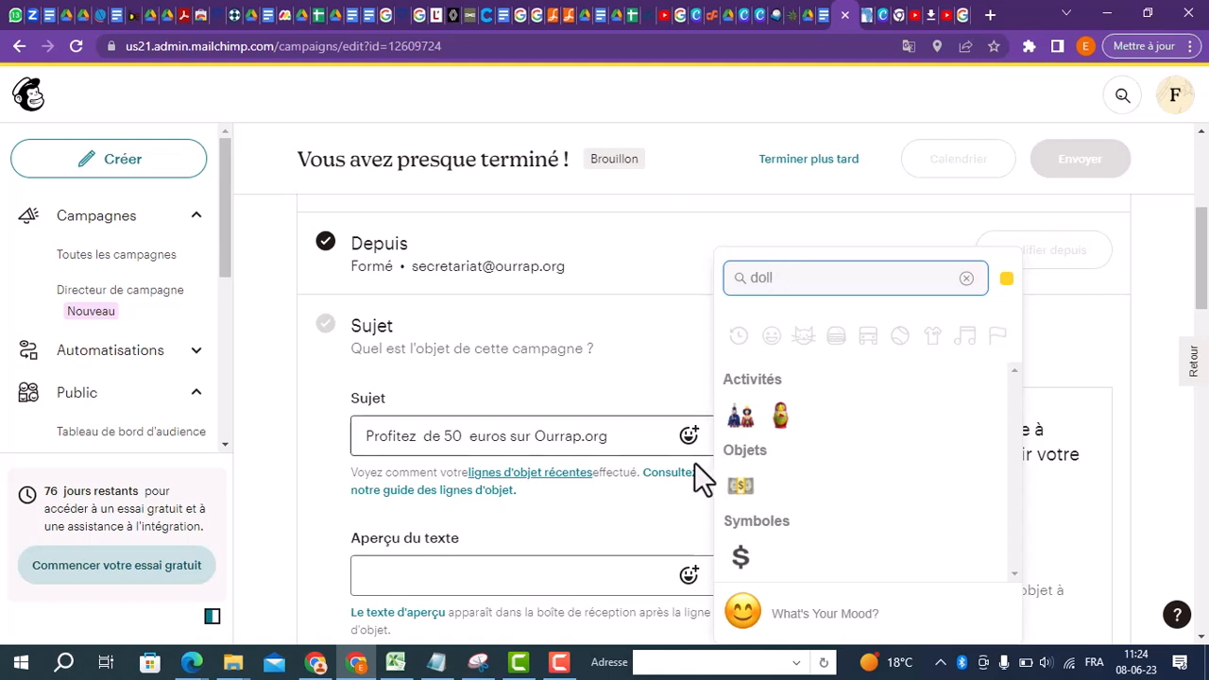
click(740, 498)
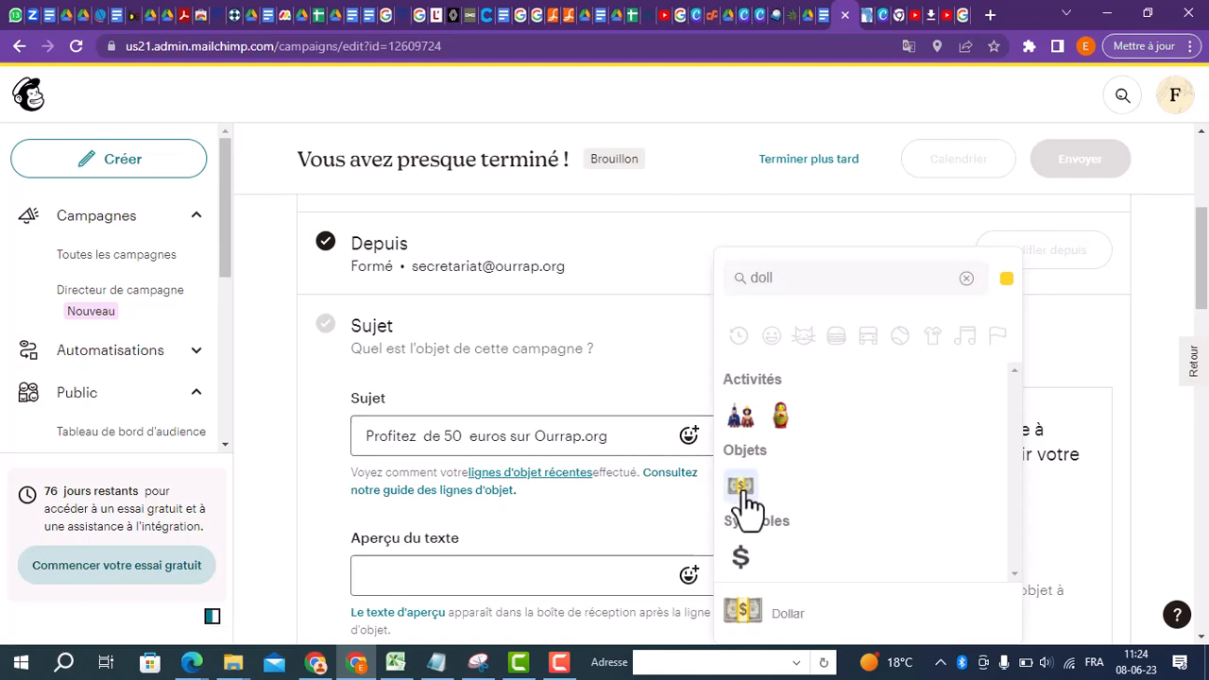
click(744, 494)
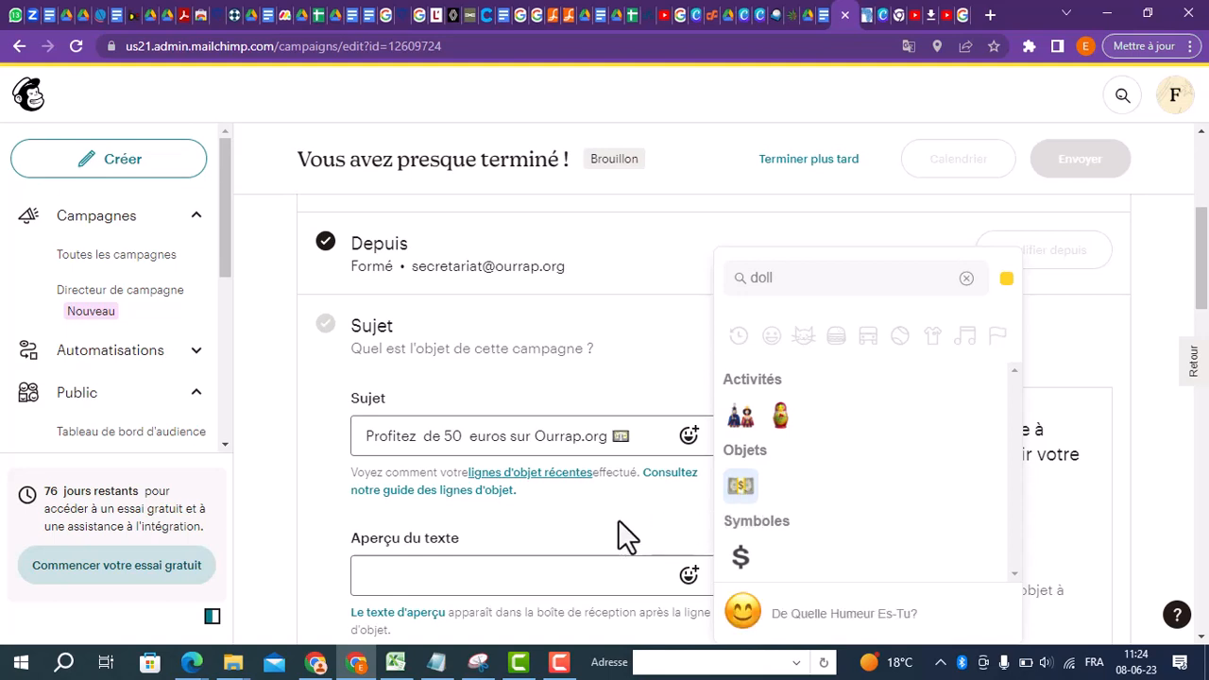
click(499, 510)
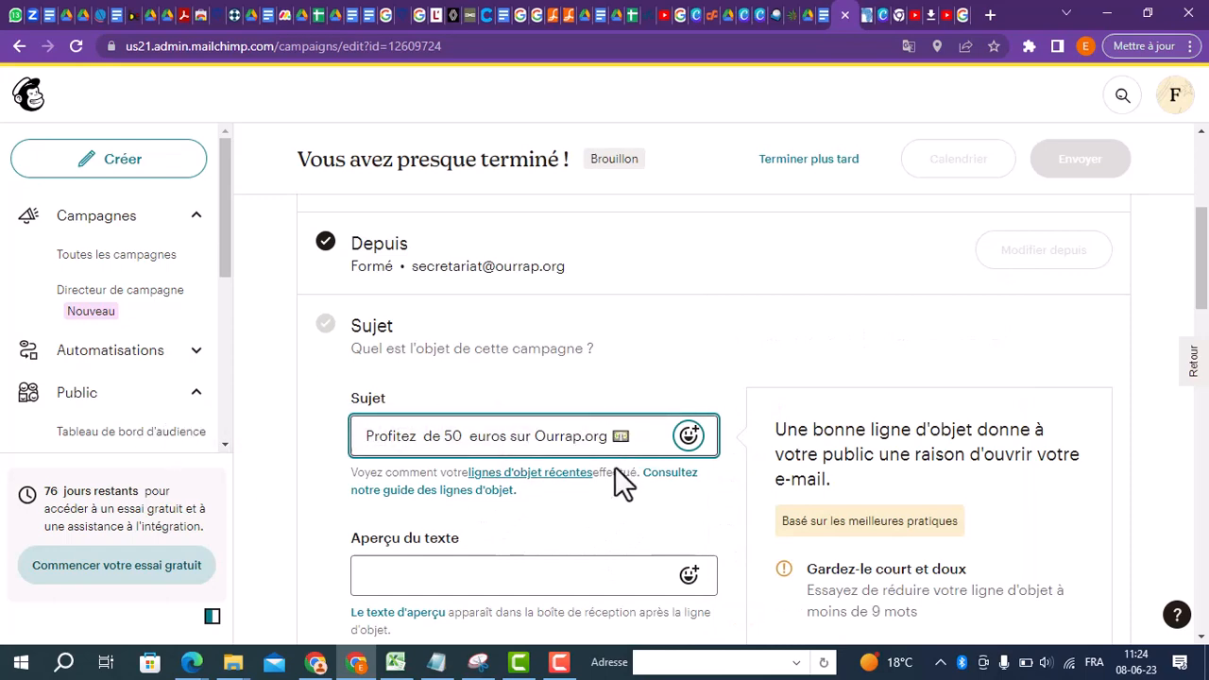
Leave the preview text empty and save the campaign's subject.
scroll(675, 378, down, 2)
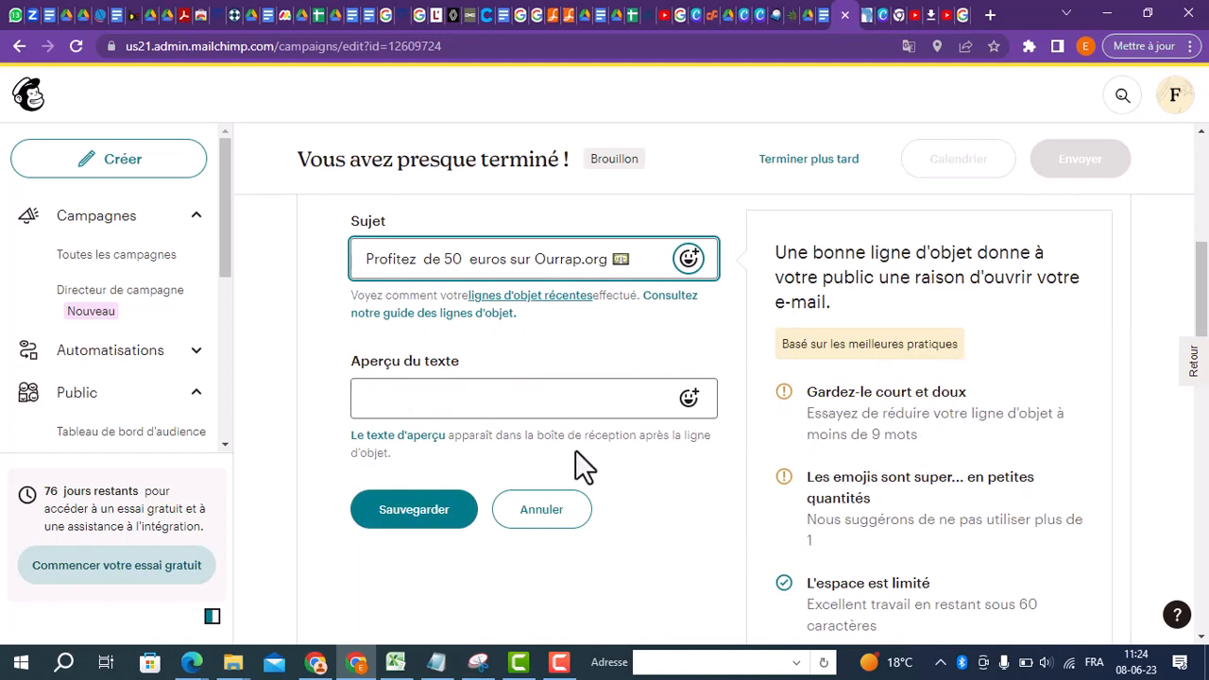
scroll(532, 385, up, 1)
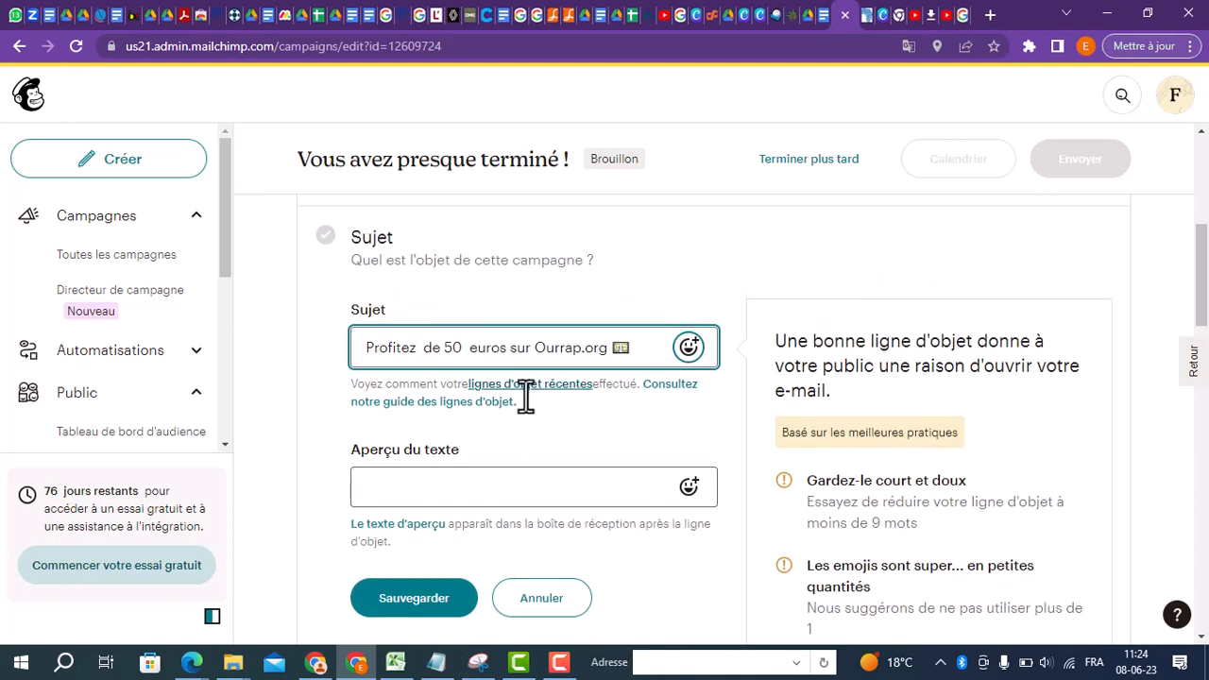
scroll(514, 433, down, 1)
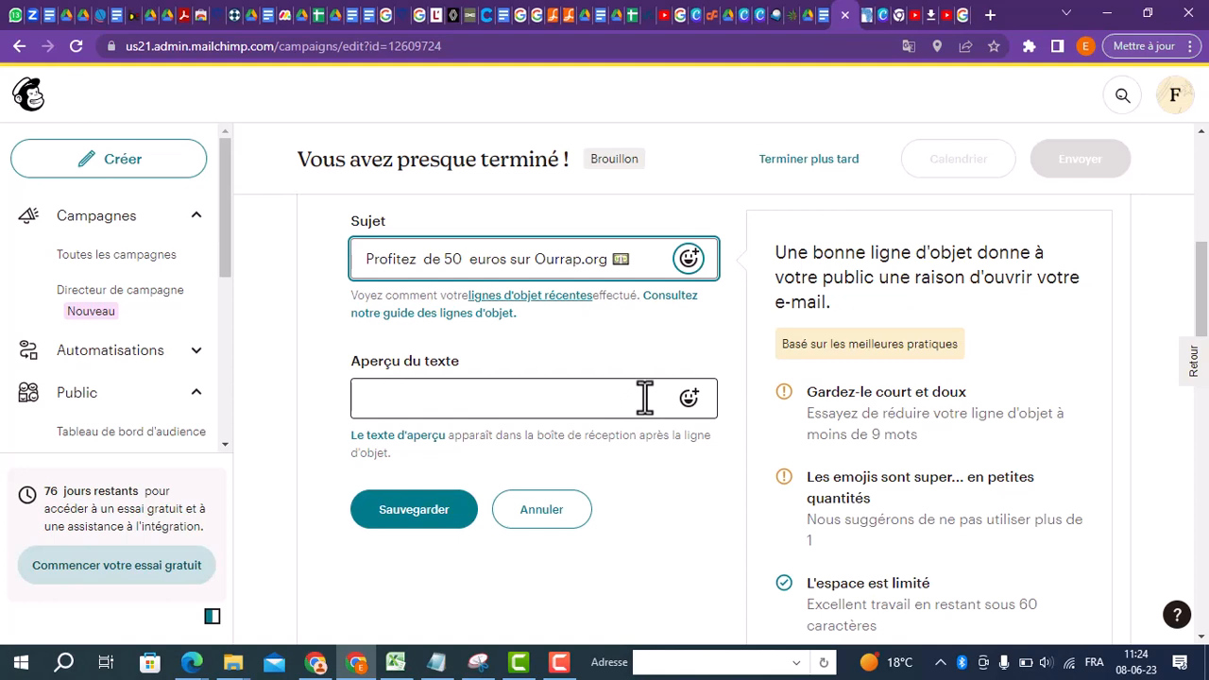
click(407, 515)
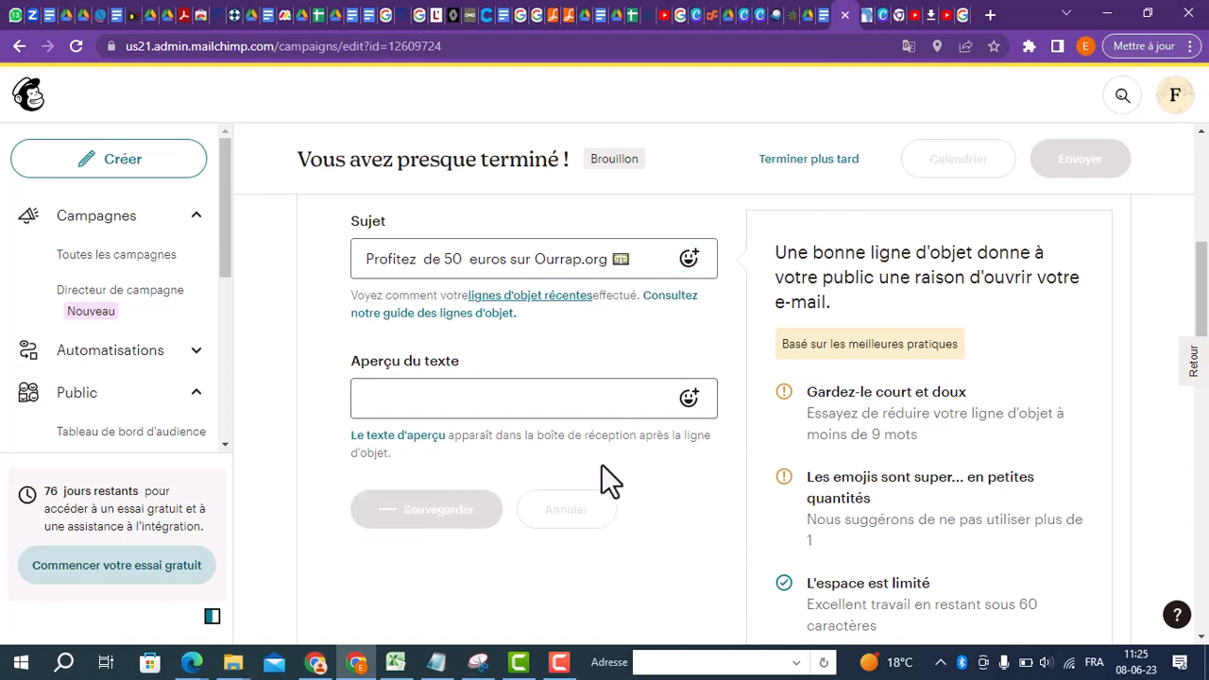